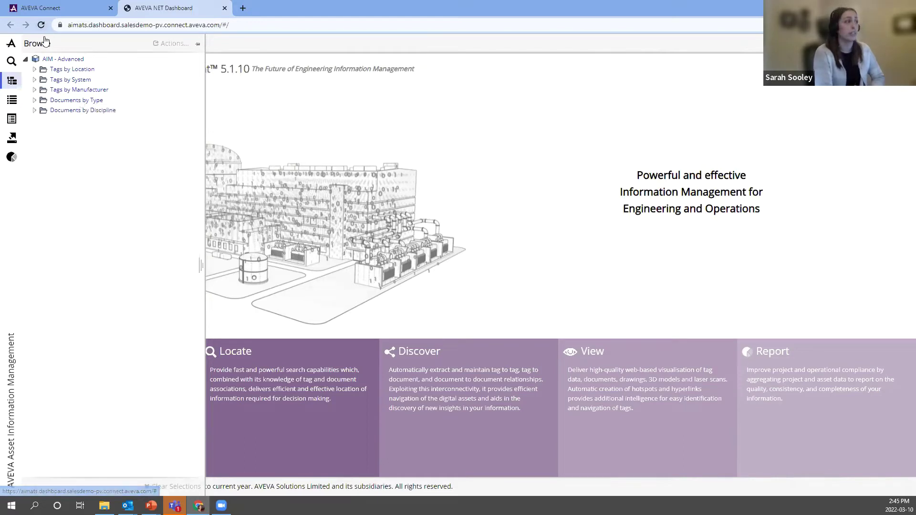
- Expand Tags by Location to the Equipment group under IED's Facilities and Functional Artefacts
left_click(34, 70)
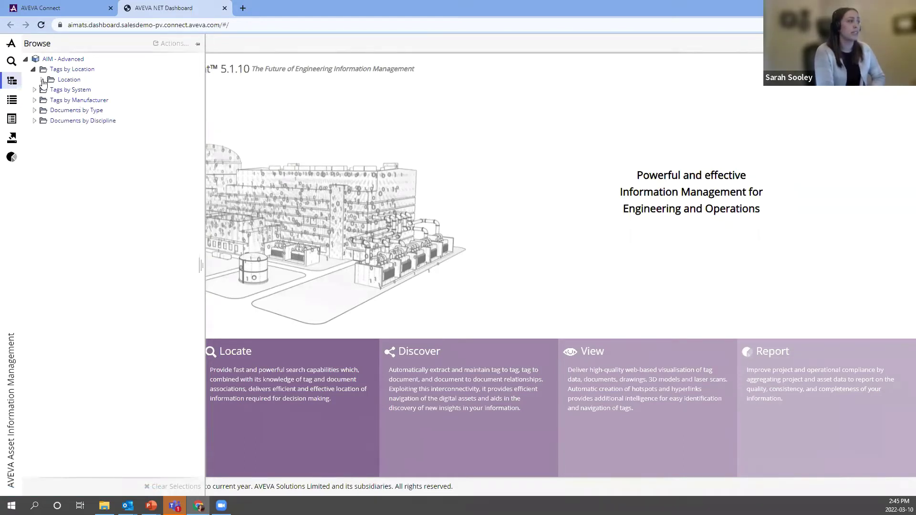
left_click(42, 80)
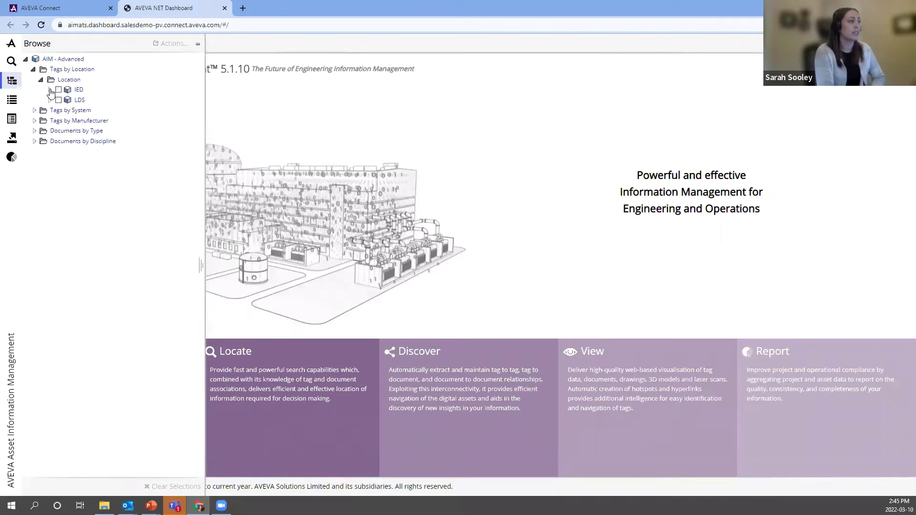
left_click(50, 89)
left_click(56, 101)
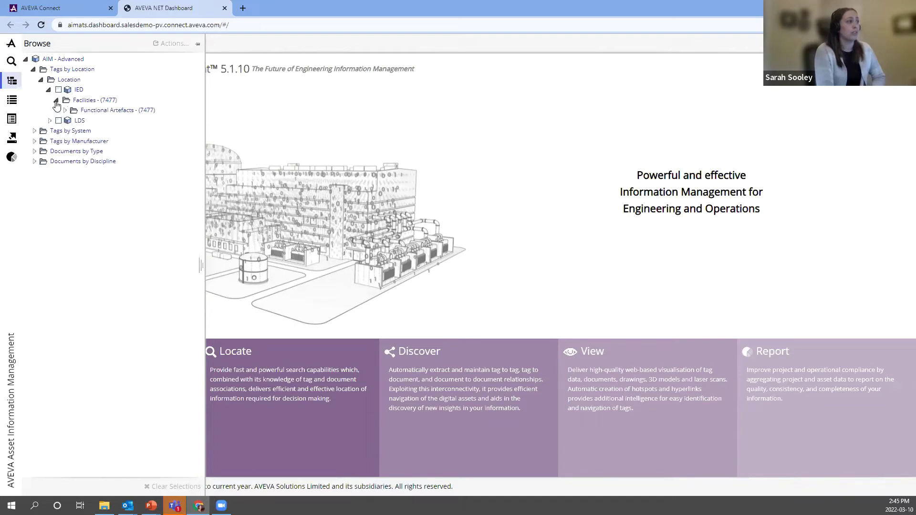
left_click(65, 110)
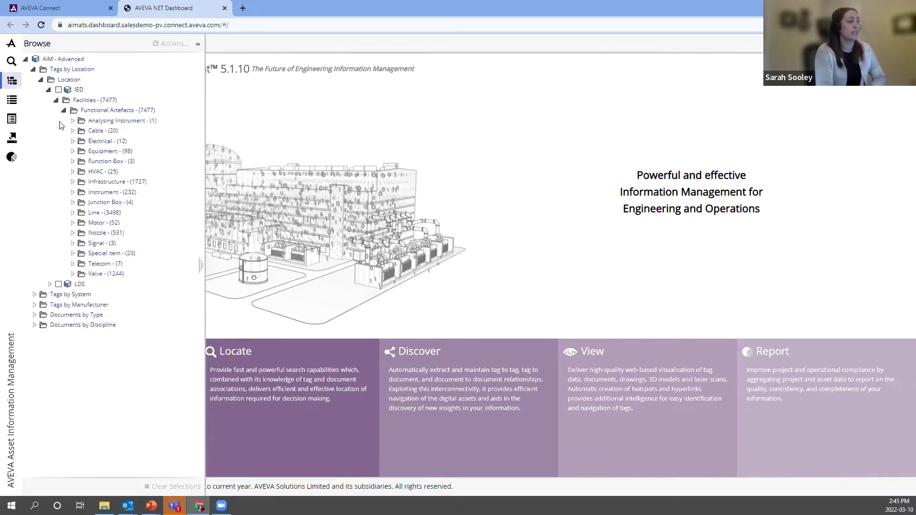
double_click(96, 152)
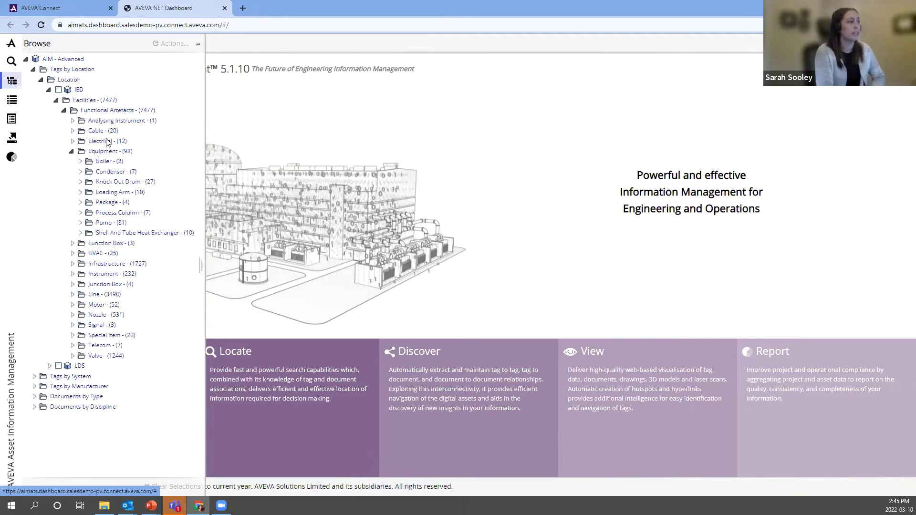
- View pump J-9002A from the Equipment group's Pump list and close its page
double_click(105, 223)
scroll(138, 229, "down", 2)
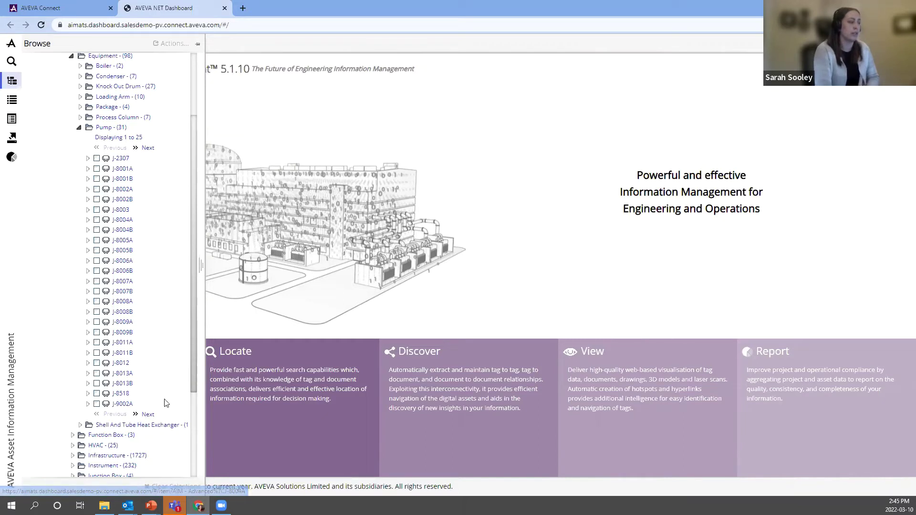
left_click(122, 404)
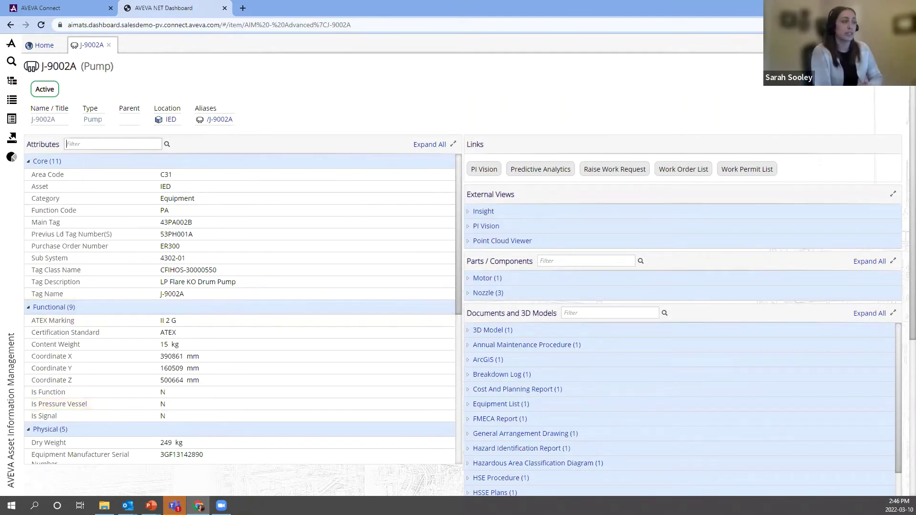
left_click(109, 45)
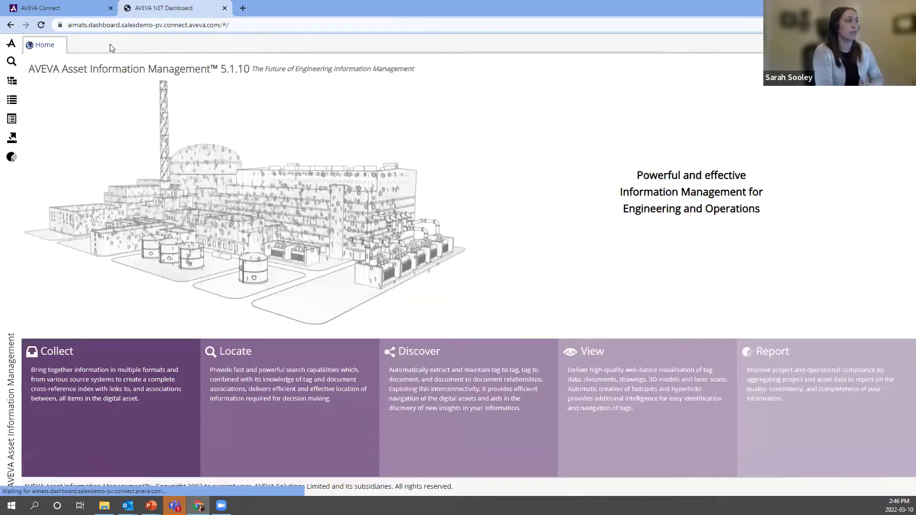
- Search all types by ID for "j-9002a" and open the matching pump's page
left_click(14, 63)
left_click(46, 66)
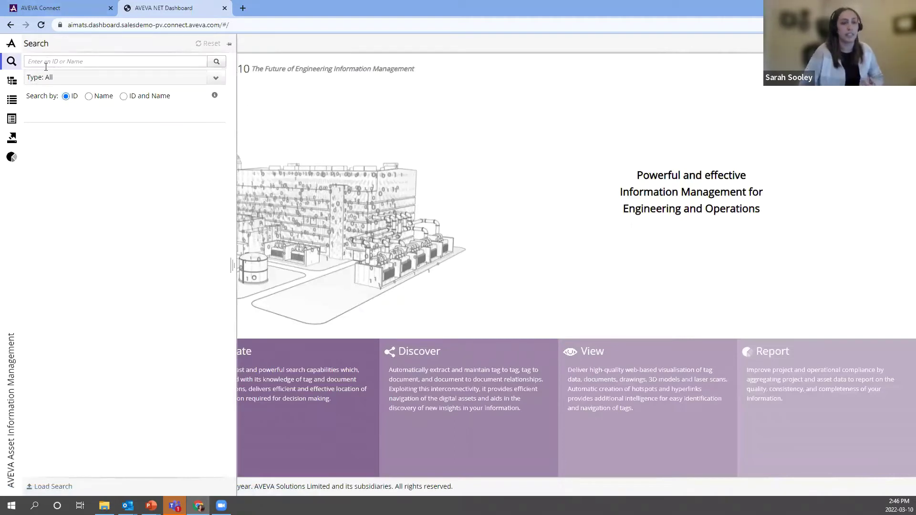
left_click(187, 79)
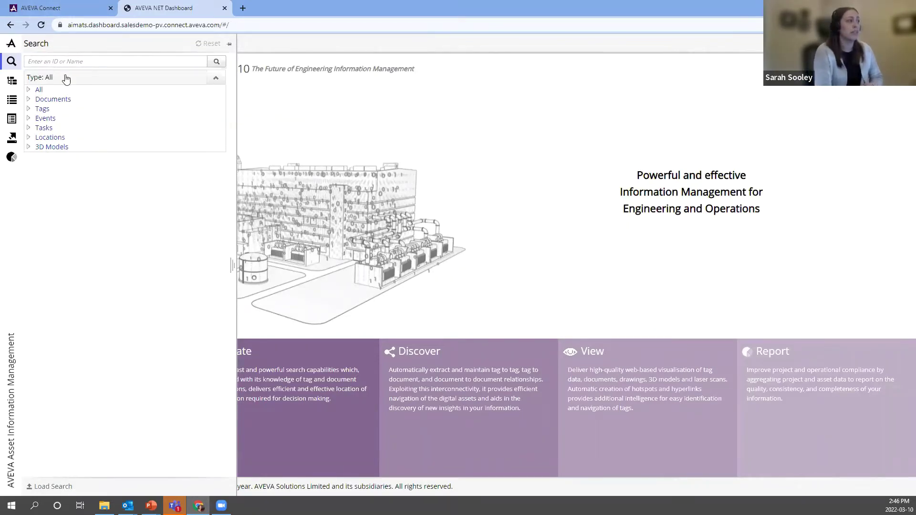
left_click(93, 62)
type("j-9002a")
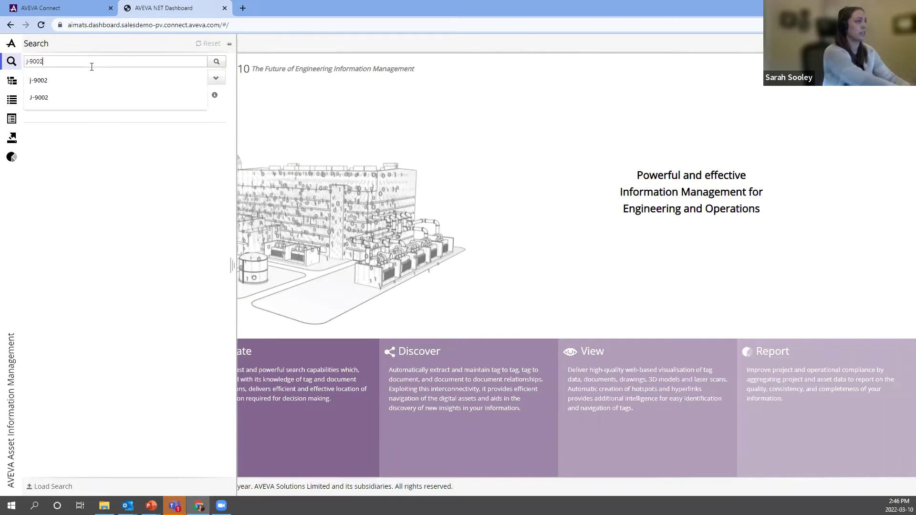
key("Return")
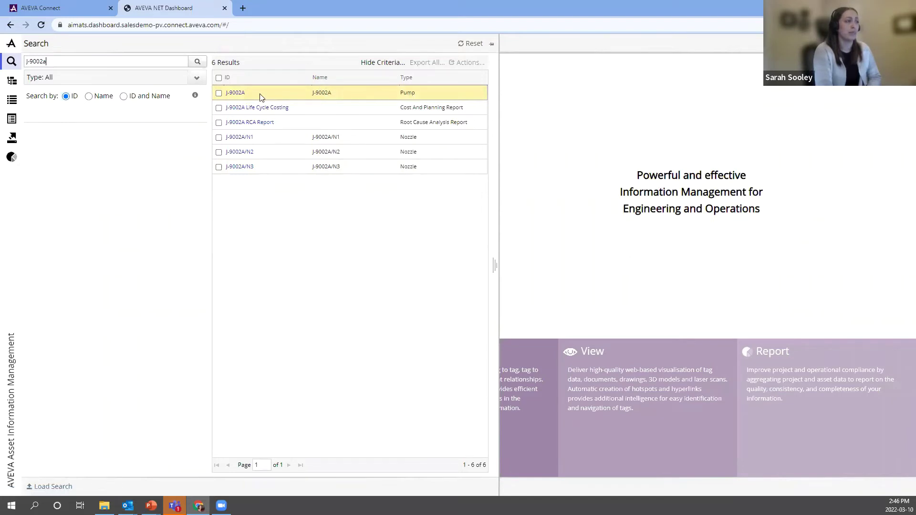
left_click(236, 94)
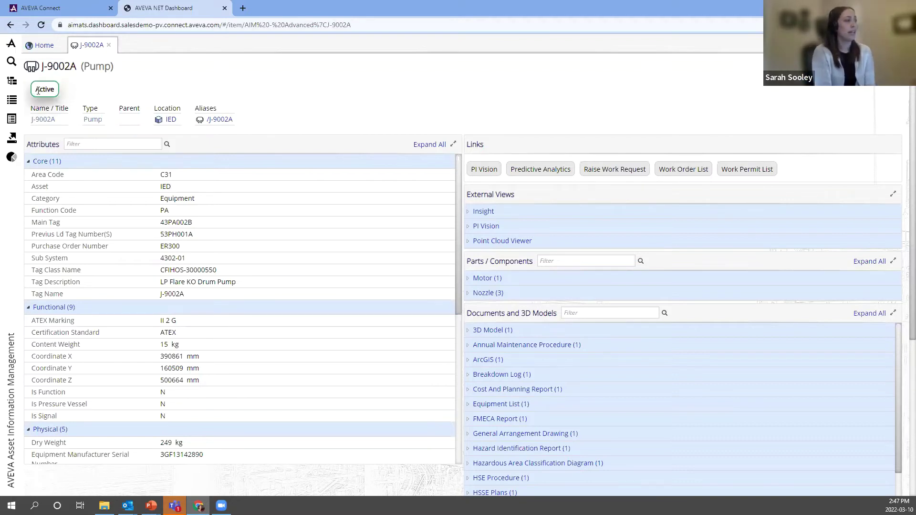
- Review the pump's attributes, filter them by "serial" to find the manufacturer serial number, and clear the filter
left_click_drag(41, 91, 35, 90)
left_click(79, 93)
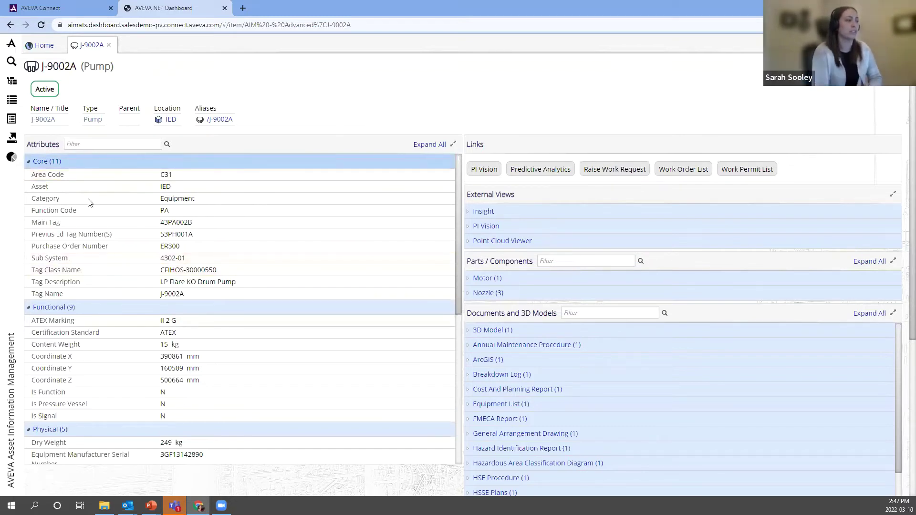
scroll(71, 168, "down", 5)
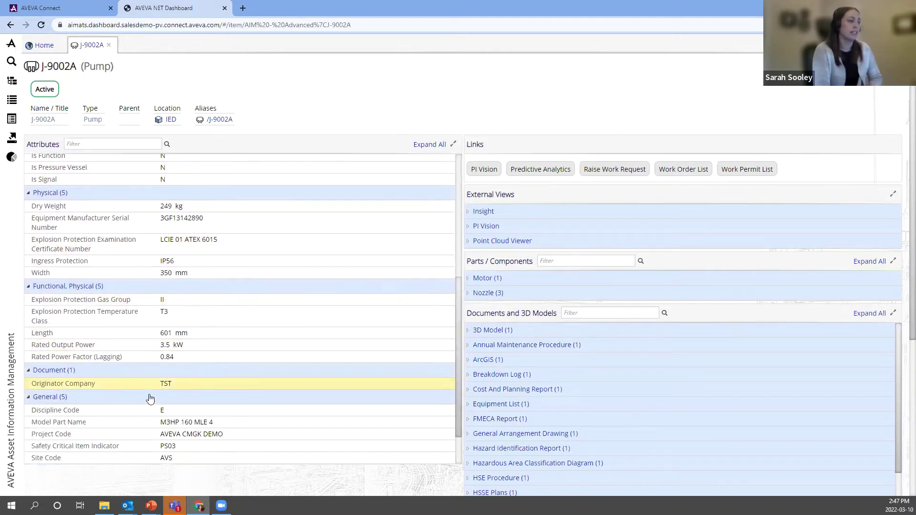
scroll(151, 399, "up", 5)
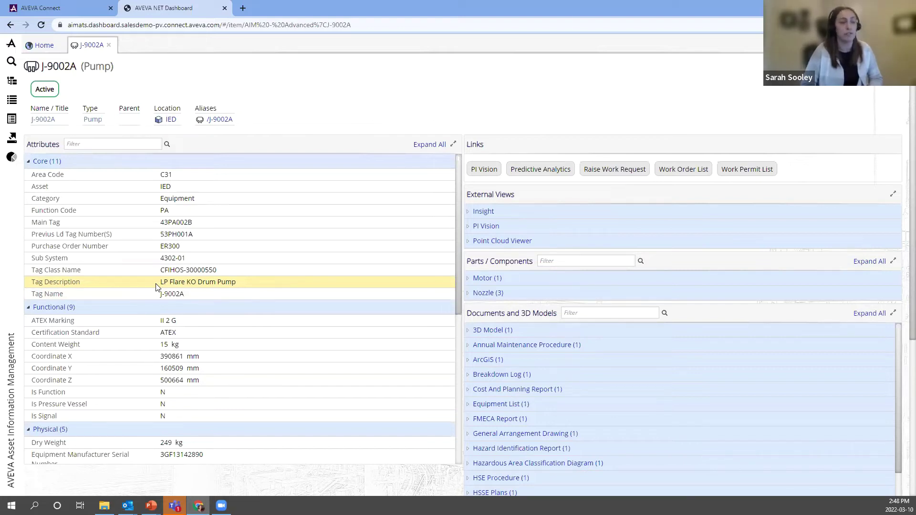
left_click(92, 144)
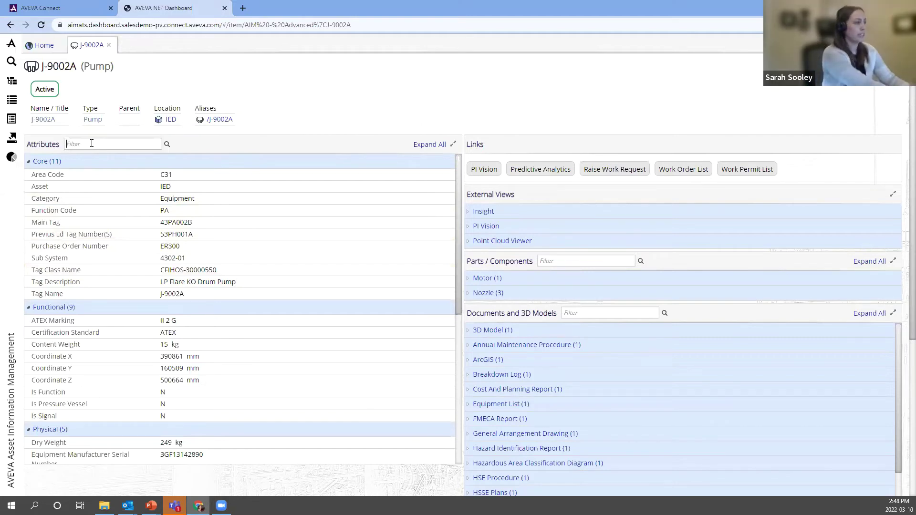
type("serial")
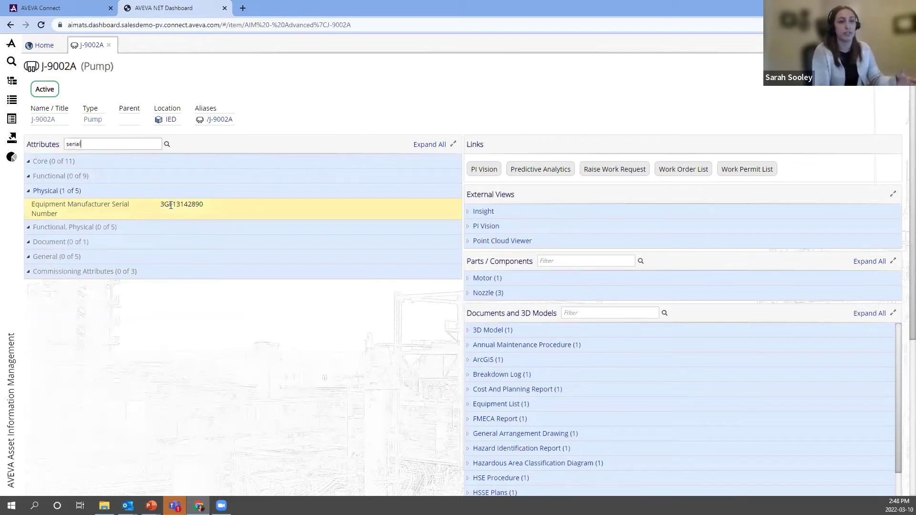
double_click(131, 144)
key("BackSpace")
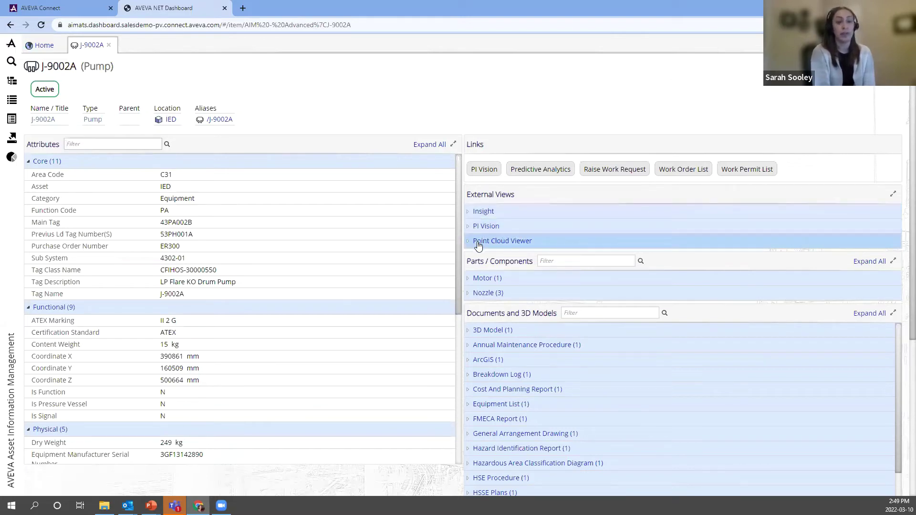
- Examine the charts and motor status board in the pump's Insight external view, and collapse the view
left_click(470, 214)
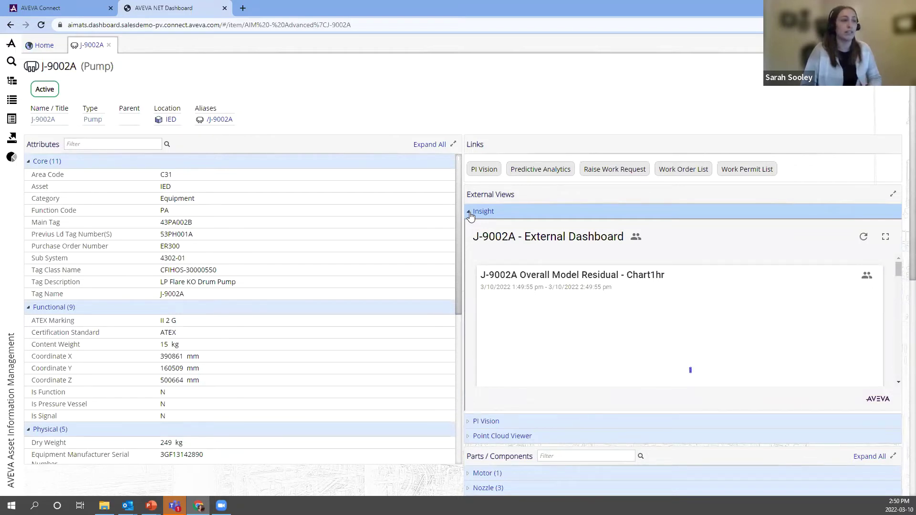
scroll(706, 288, "down", 3)
scroll(710, 287, "down", 2)
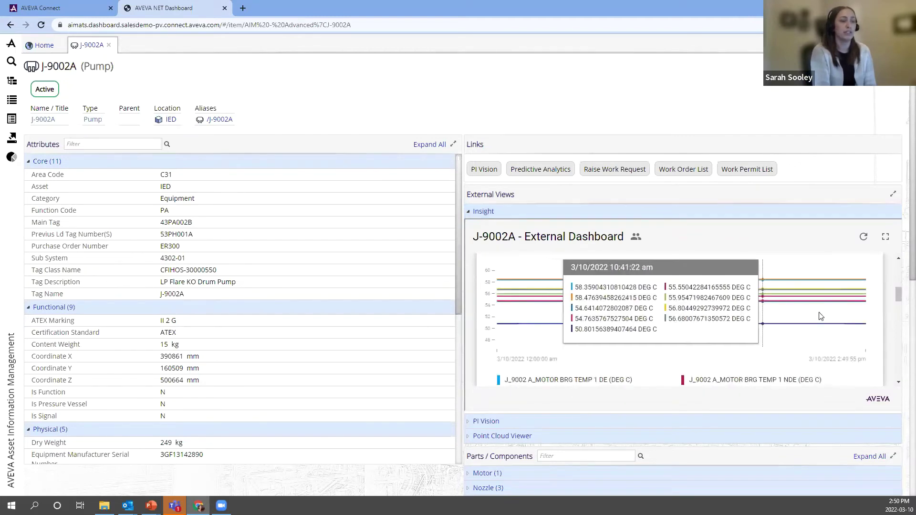
scroll(884, 332, "down", 3)
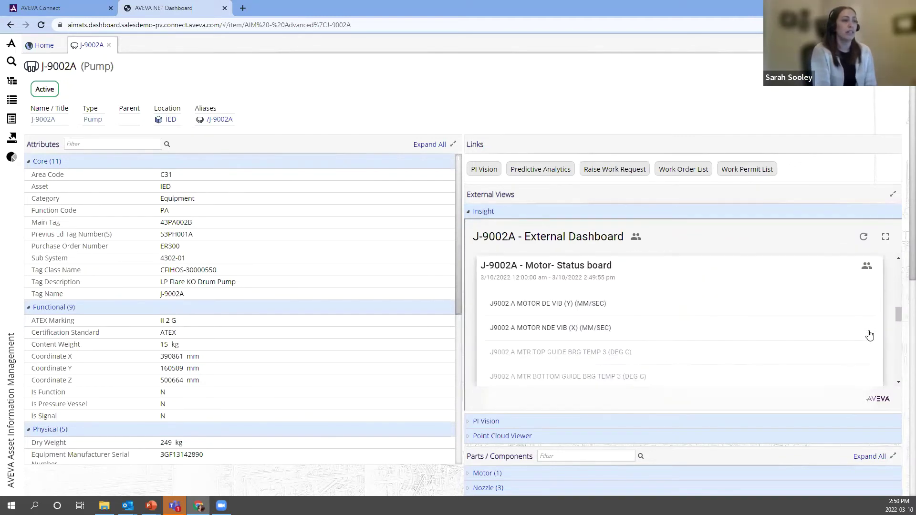
scroll(620, 310, "down", 4)
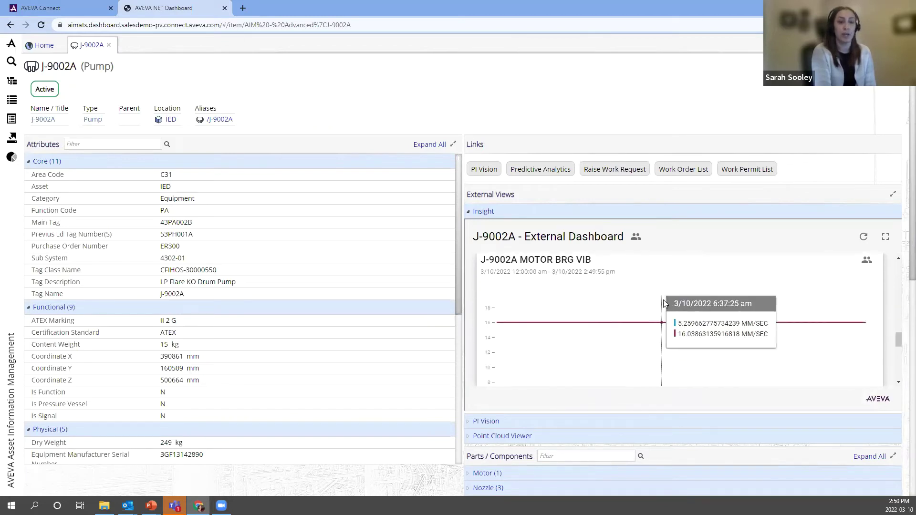
scroll(601, 291, "down", 5)
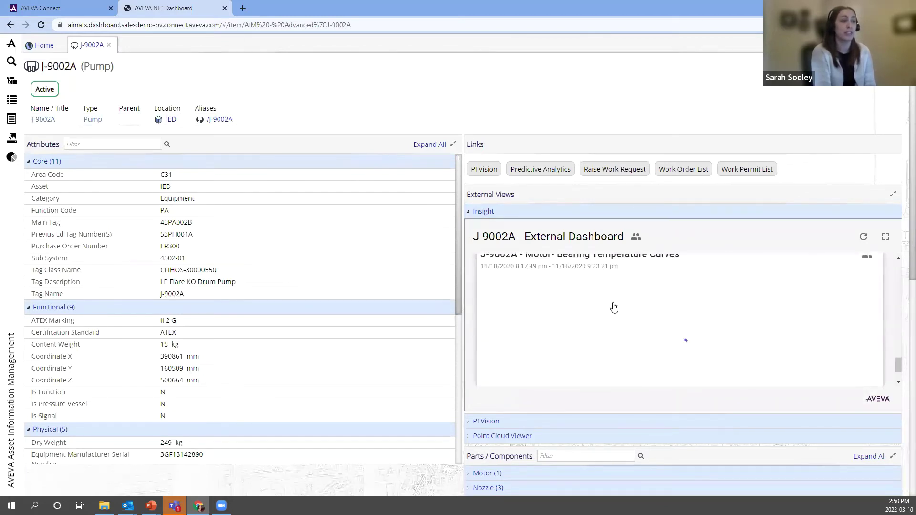
scroll(633, 311, "up", 8)
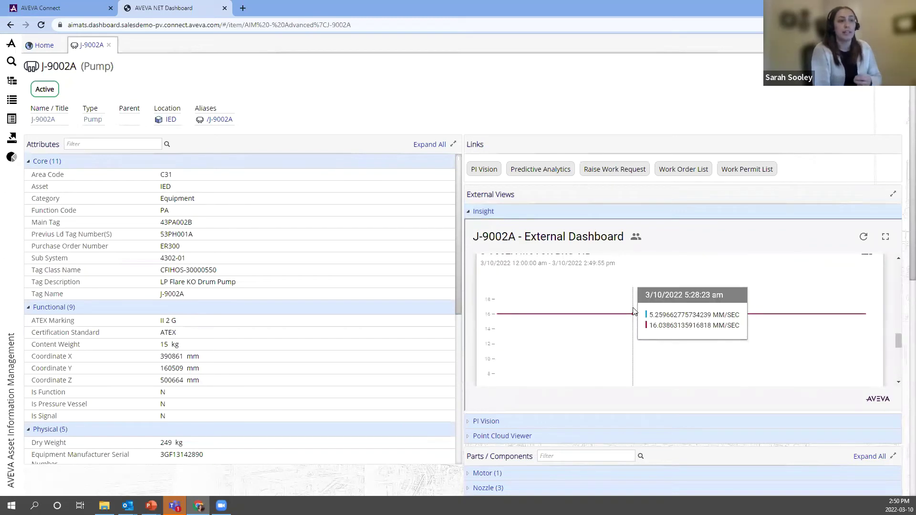
scroll(633, 312, "up", 5)
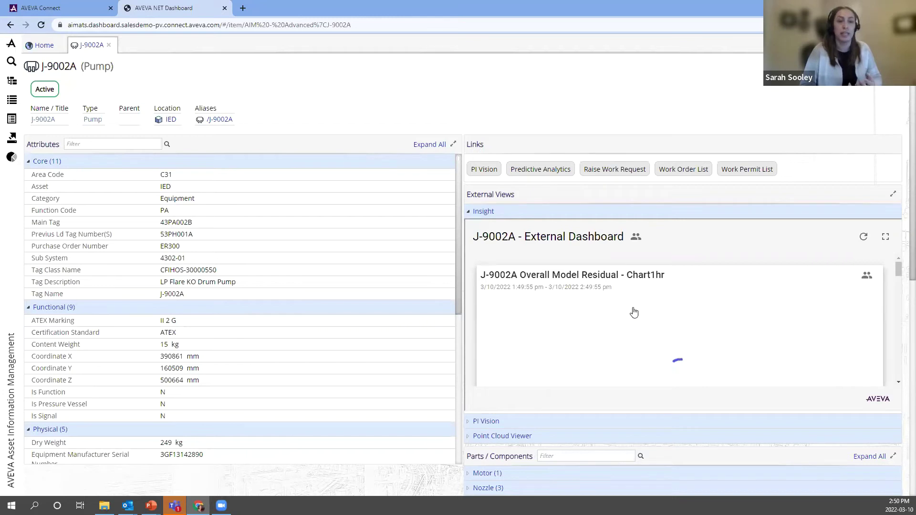
left_click(486, 212)
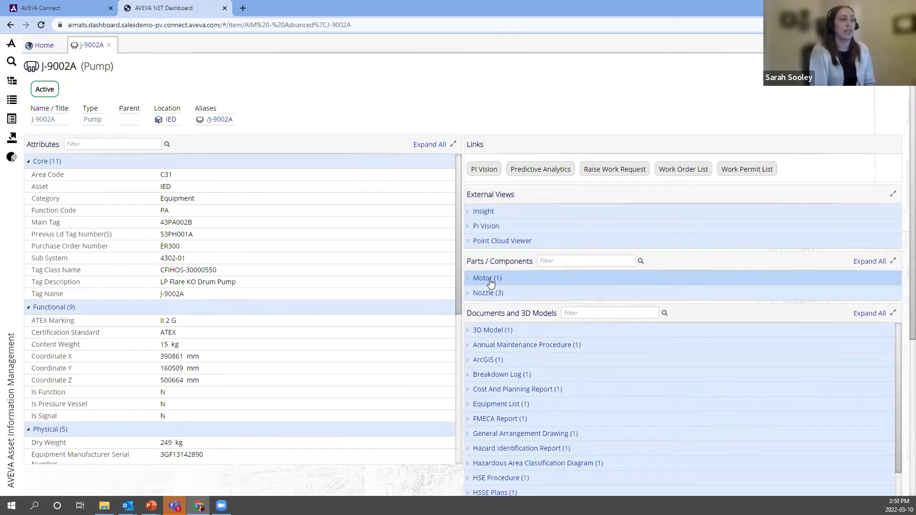
- Expand the pump's Motor and Nozzle components, view motor M-9002A's page and close it
left_click(468, 279)
left_click(469, 305)
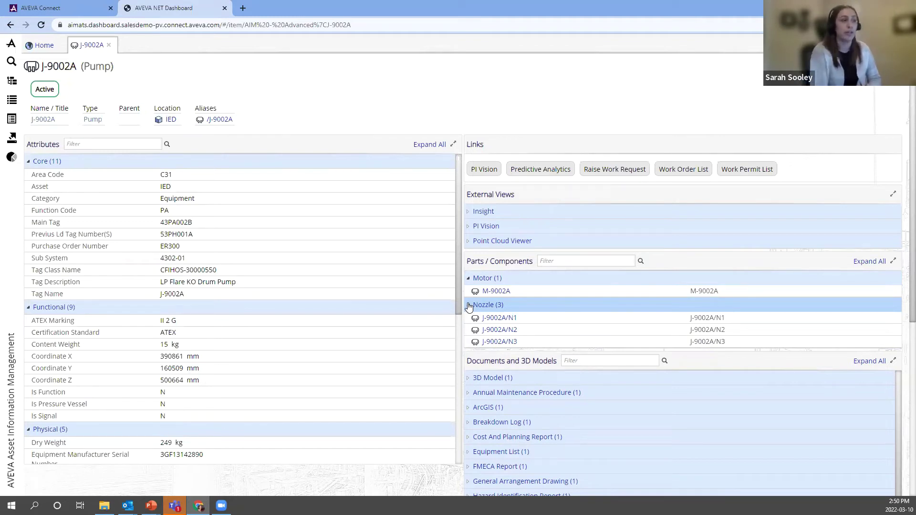
left_click(503, 294)
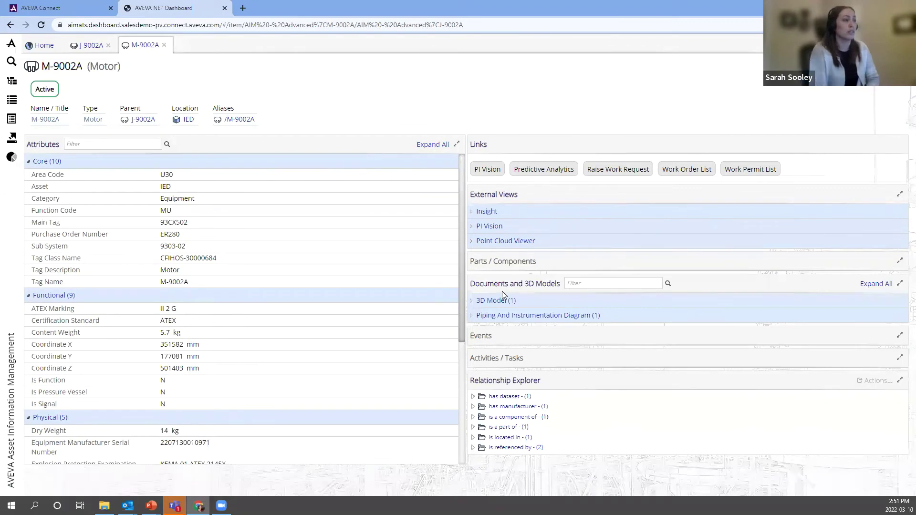
left_click(163, 45)
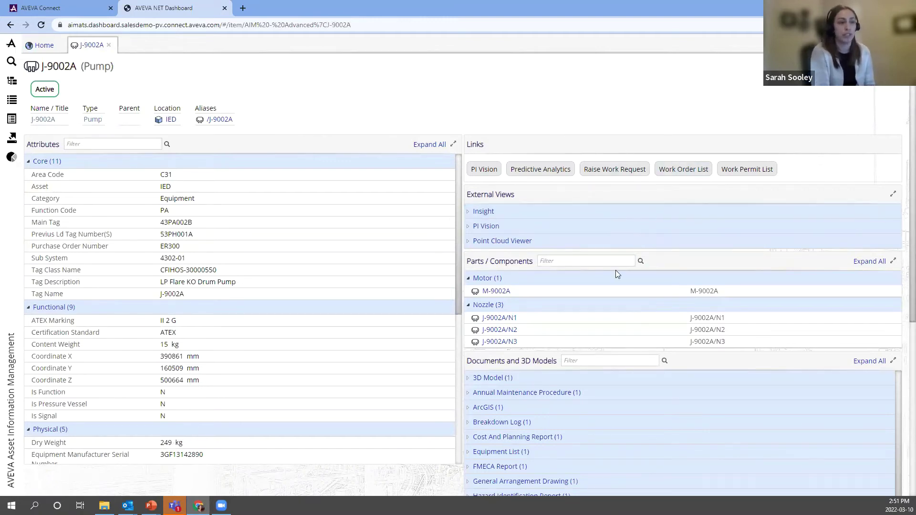
- View the pump's annual maintenance procedure MA_128 and close the document
scroll(616, 272, "down", 1)
scroll(412, 433, "down", 3)
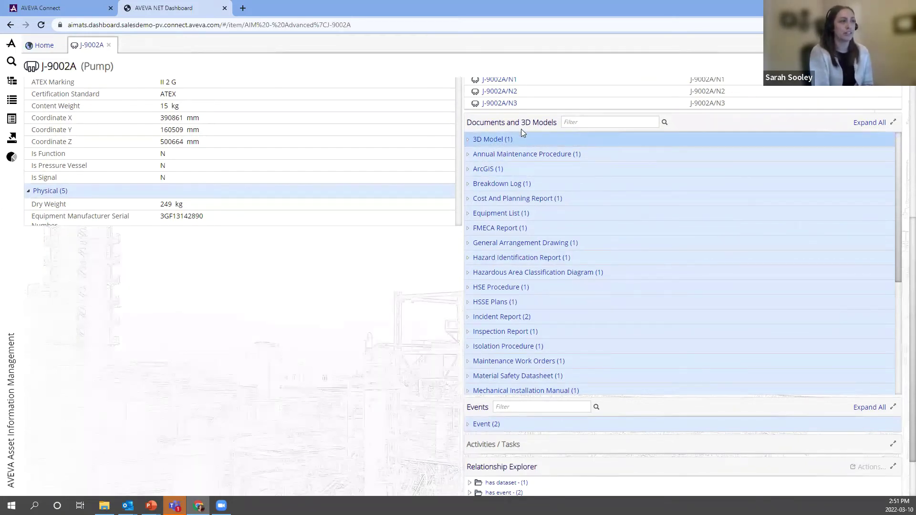
left_click(497, 159)
left_click(496, 167)
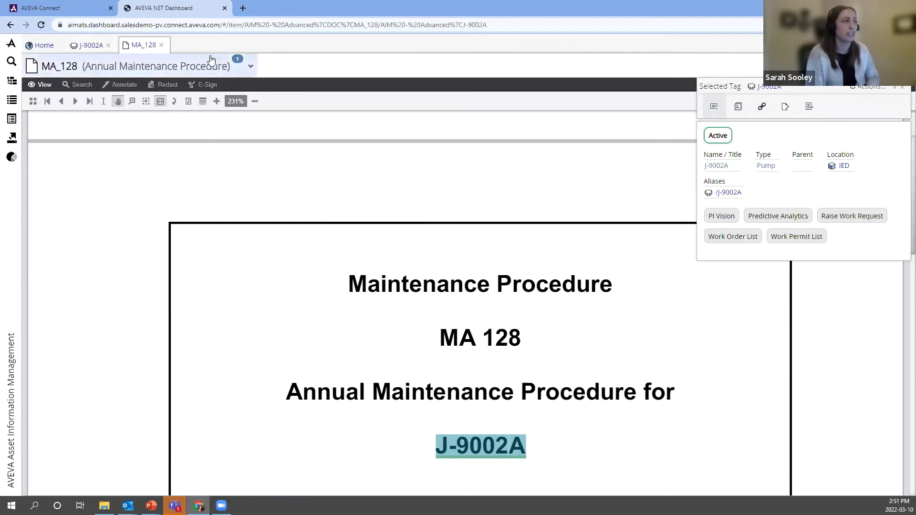
left_click(162, 45)
- View the pump's maintenance work order from its linked documents and close the document
scroll(490, 418, "down", 3)
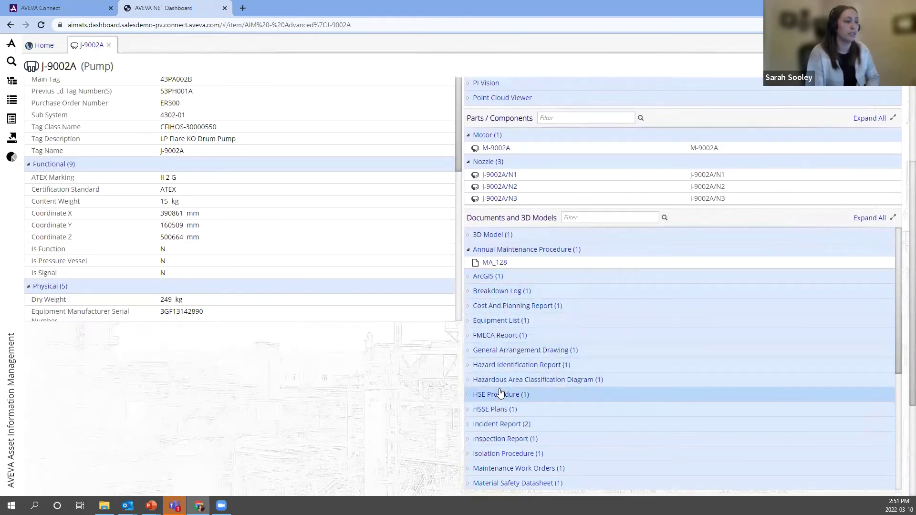
scroll(500, 392, "down", 1)
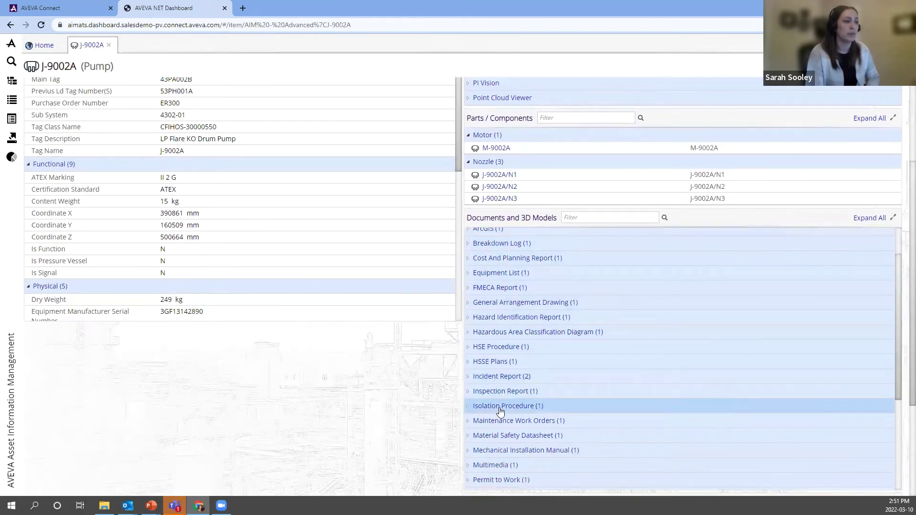
scroll(501, 401, "down", 1)
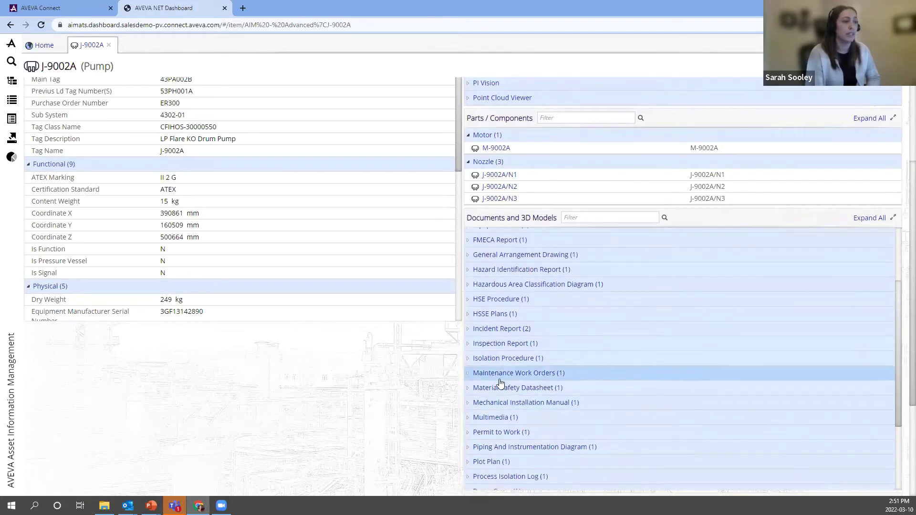
left_click(498, 377)
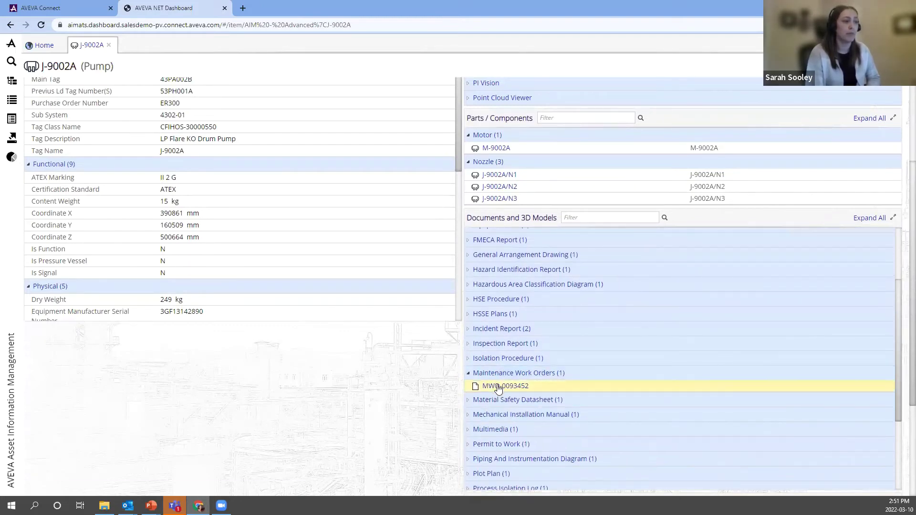
left_click(497, 384)
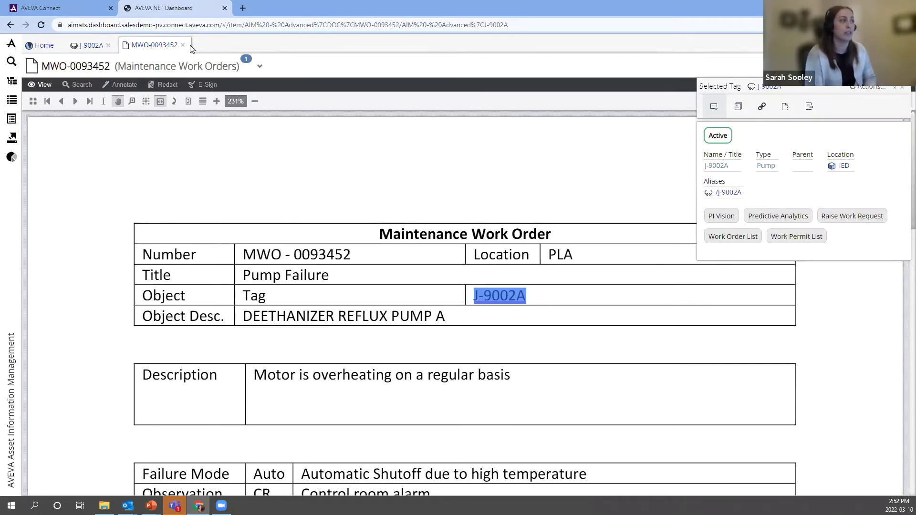
left_click(183, 45)
- View the pump's mechanical installation manual IOM-IED-ASD GT, including its type and user instructions, and close it
scroll(381, 480, "down", 3)
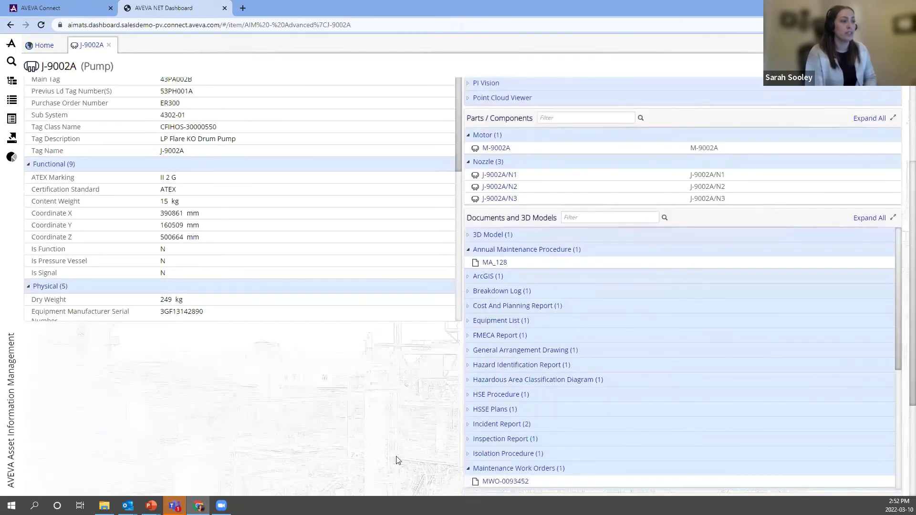
scroll(501, 357, "down", 2)
scroll(527, 340, "down", 3)
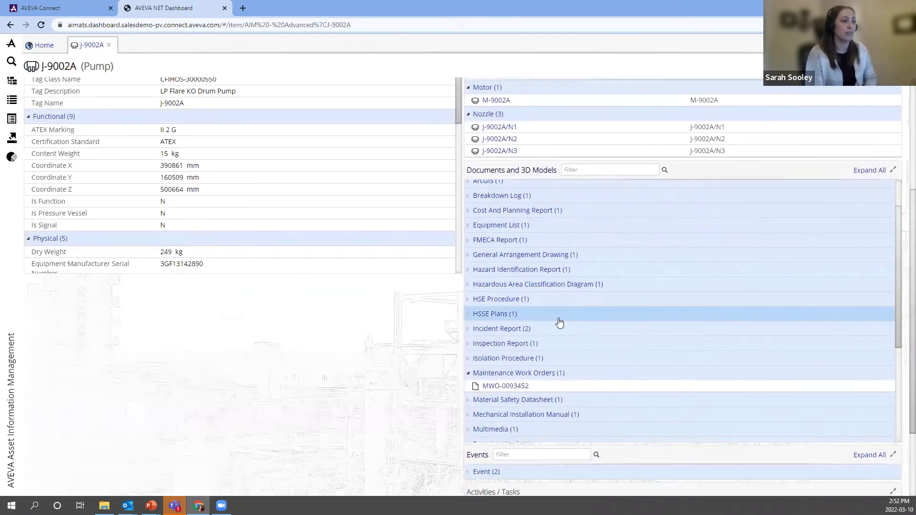
scroll(552, 340, "down", 1)
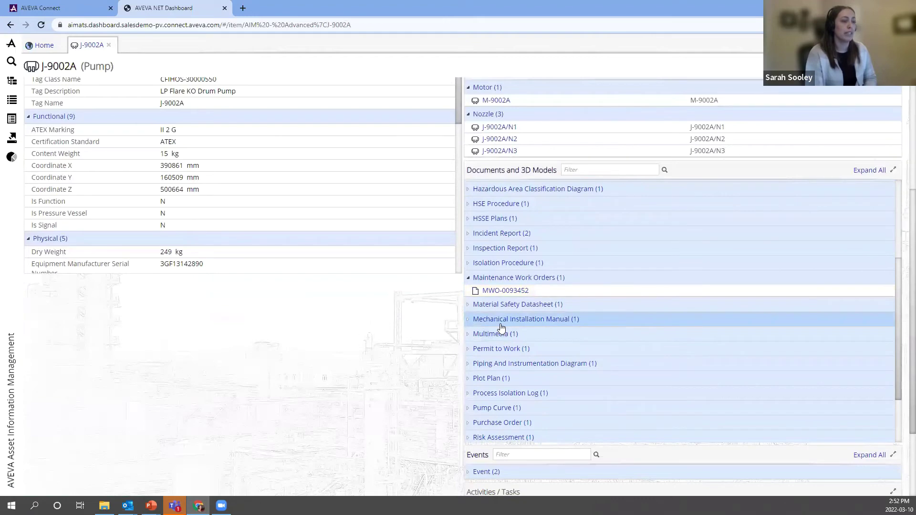
left_click(500, 328)
left_click(508, 332)
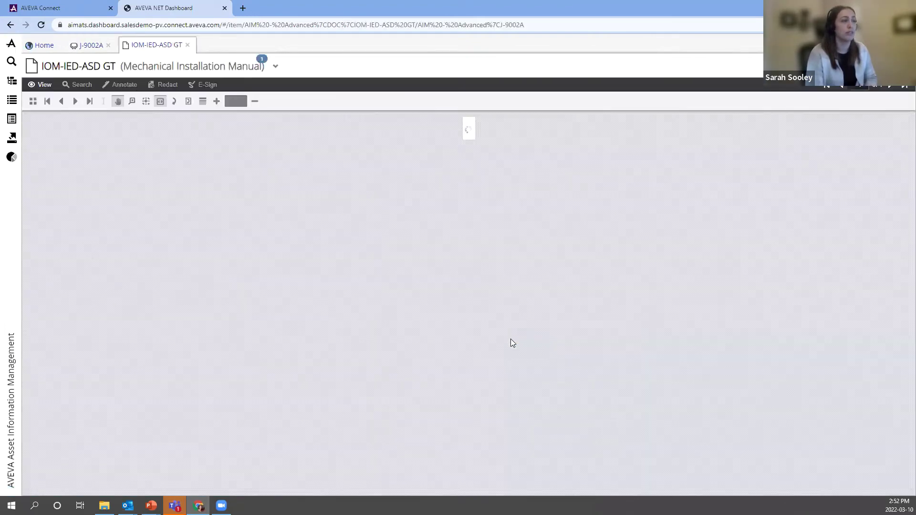
scroll(516, 357, "down", 10)
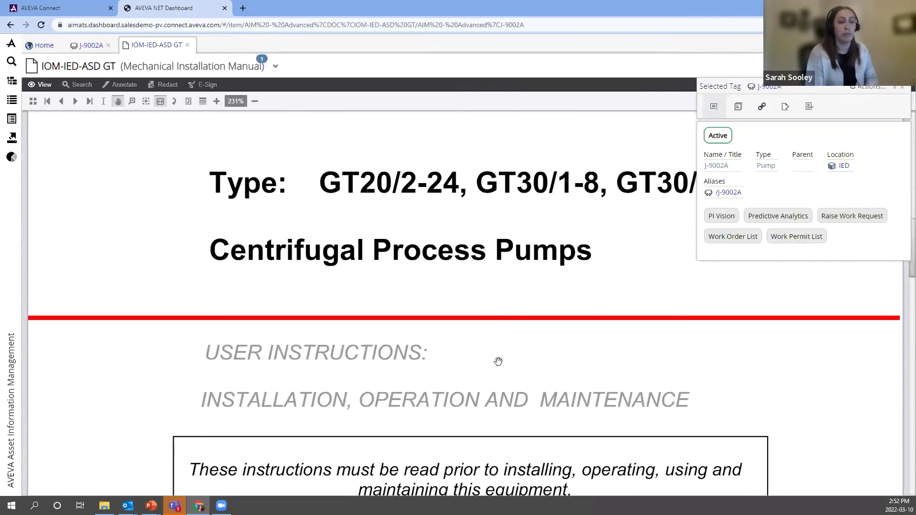
left_click(188, 46)
scroll(504, 423, "down", 5)
scroll(504, 423, "down", 5)
left_click(507, 405)
left_click(509, 418)
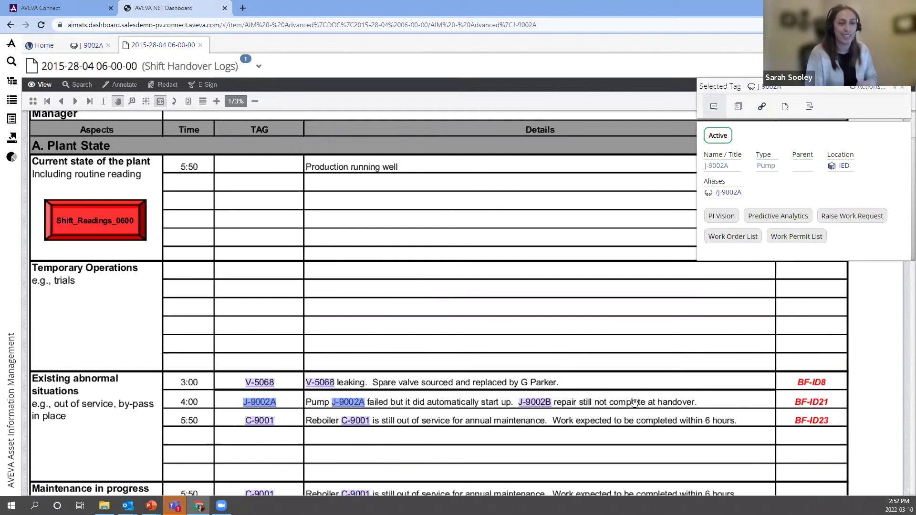
left_click(200, 45)
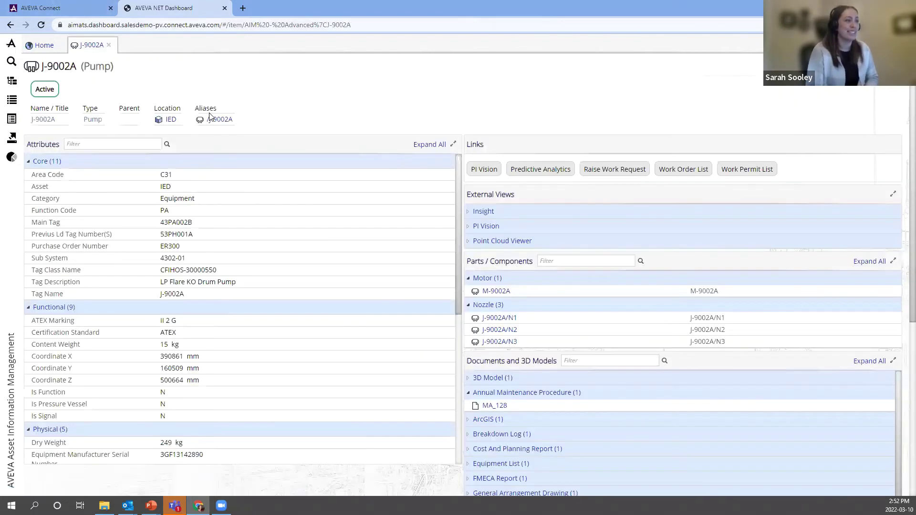
- Open the pump's piping and instrumentation diagram PID-IED-905675 and show the External Views list for J-9002A
scroll(378, 472, "down", 5)
scroll(496, 213, "down", 3)
scroll(350, 322, "up", 2)
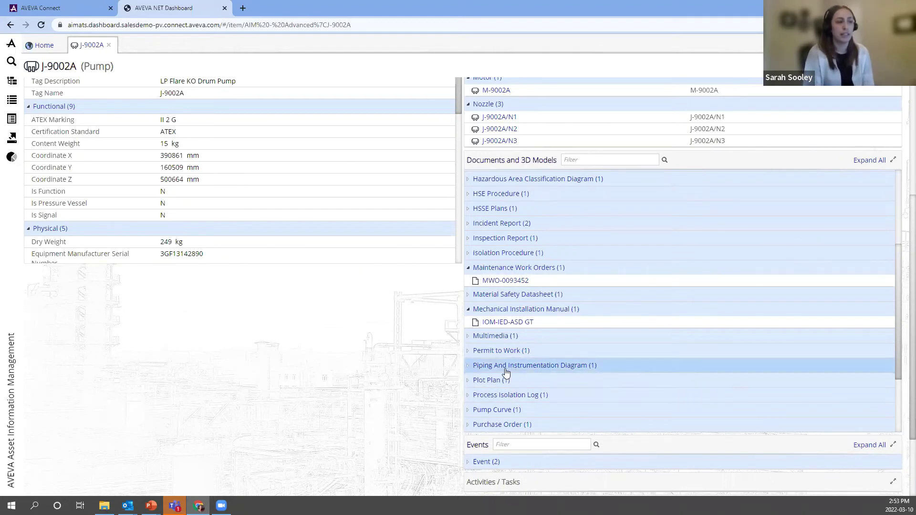
left_click(468, 366)
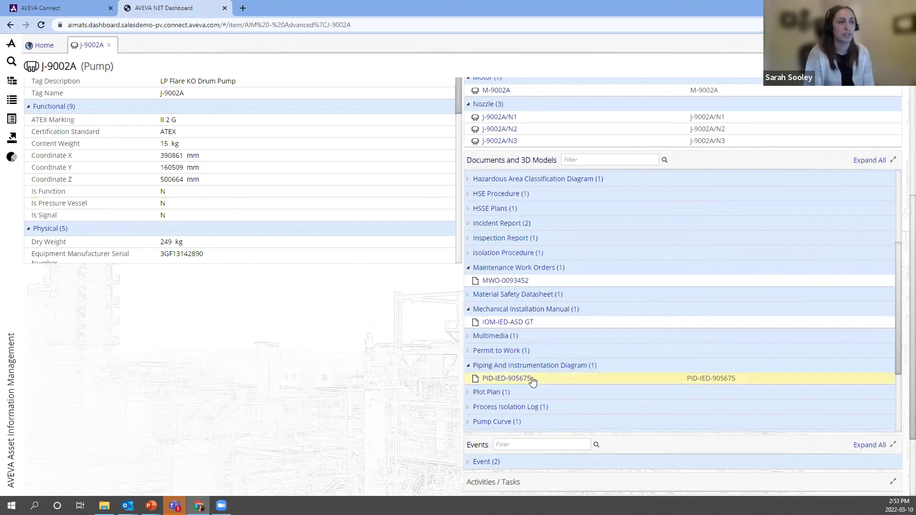
left_click(507, 378)
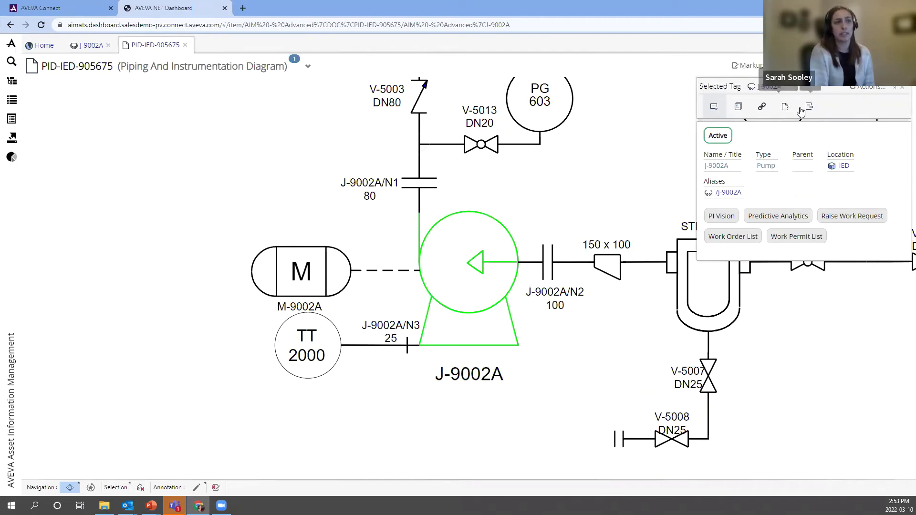
left_click(786, 109)
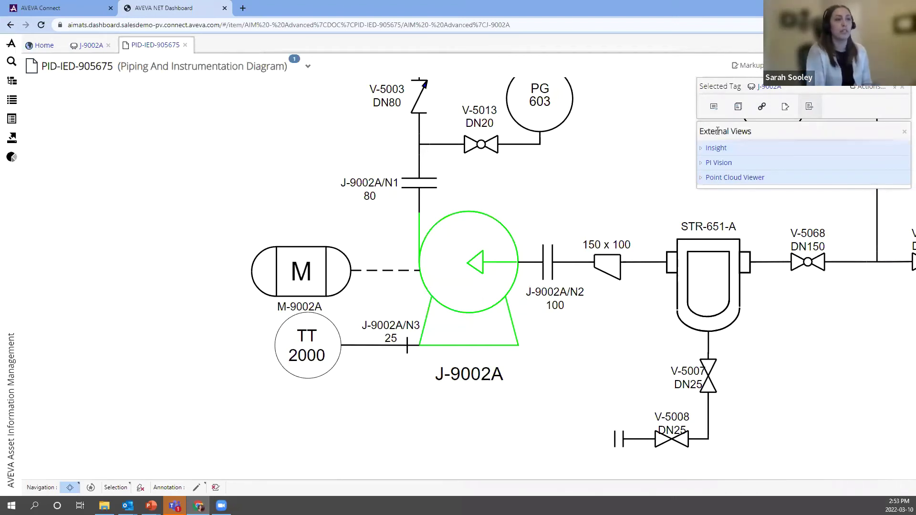
- Select valve V-5068 beside strainer STR-651-A on the piping and instrumentation diagram
scroll(619, 206, "down", 3)
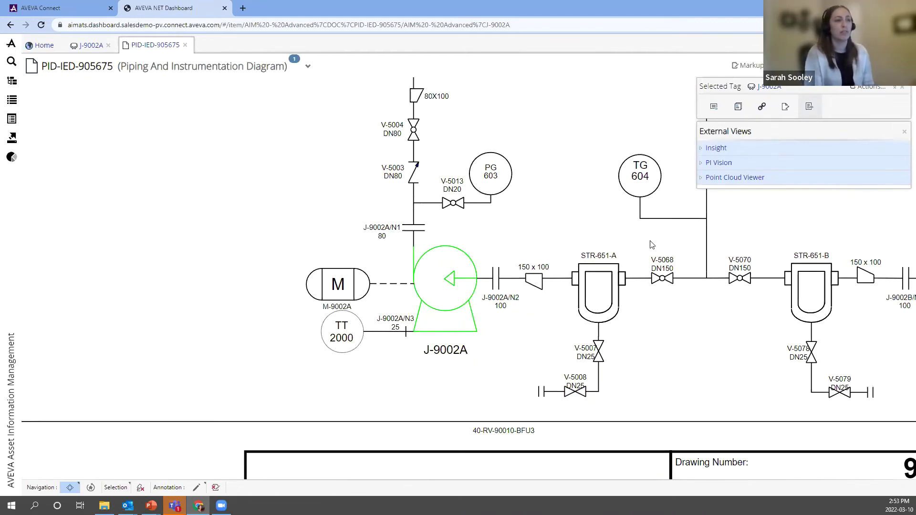
scroll(651, 243, "down", 3)
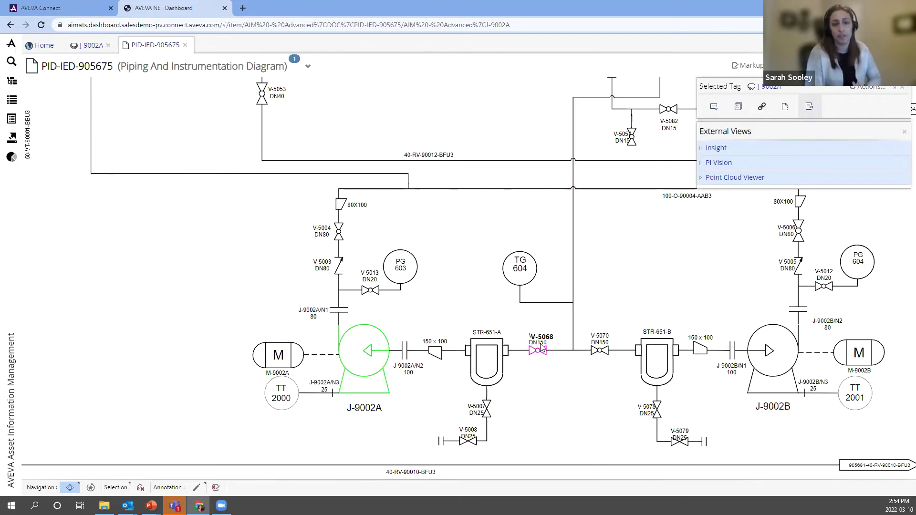
left_click(538, 349)
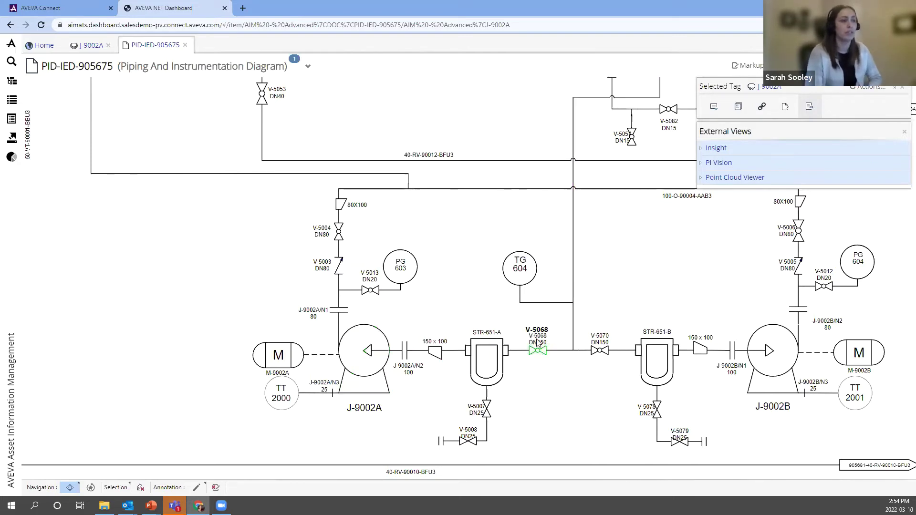